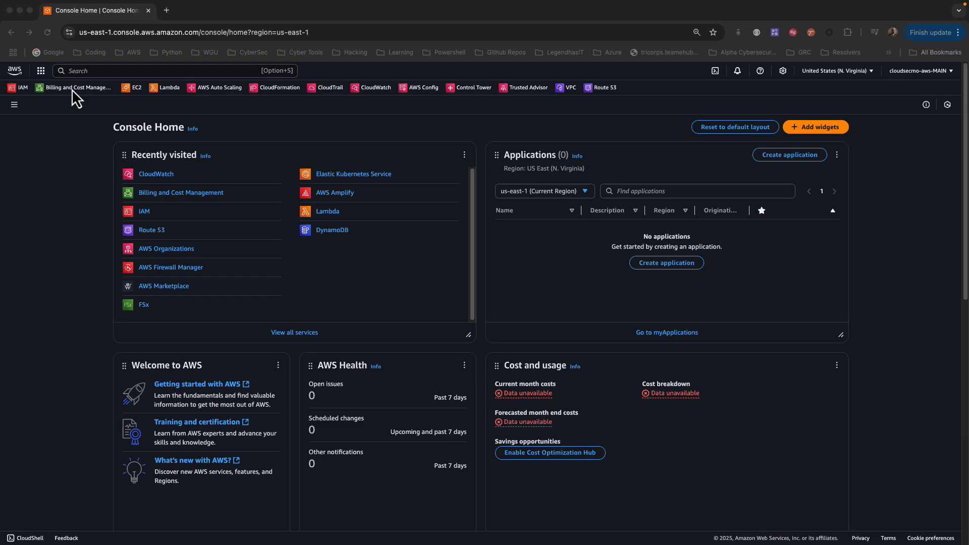
Open the account's Billing and Cost Management page and look over its home overview
{"action": "left_click", "coordinate": [938, 72]}
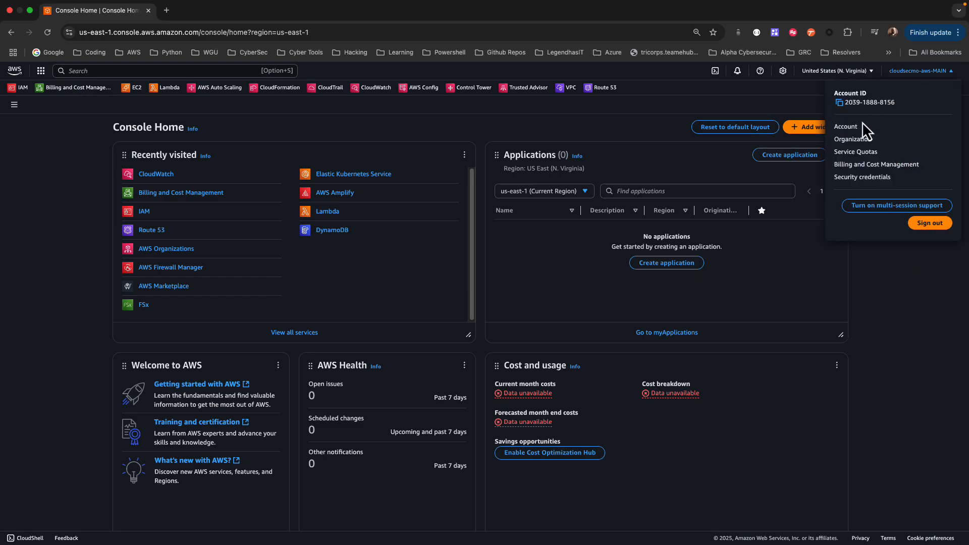
{"action": "left_click", "coordinate": [857, 167]}
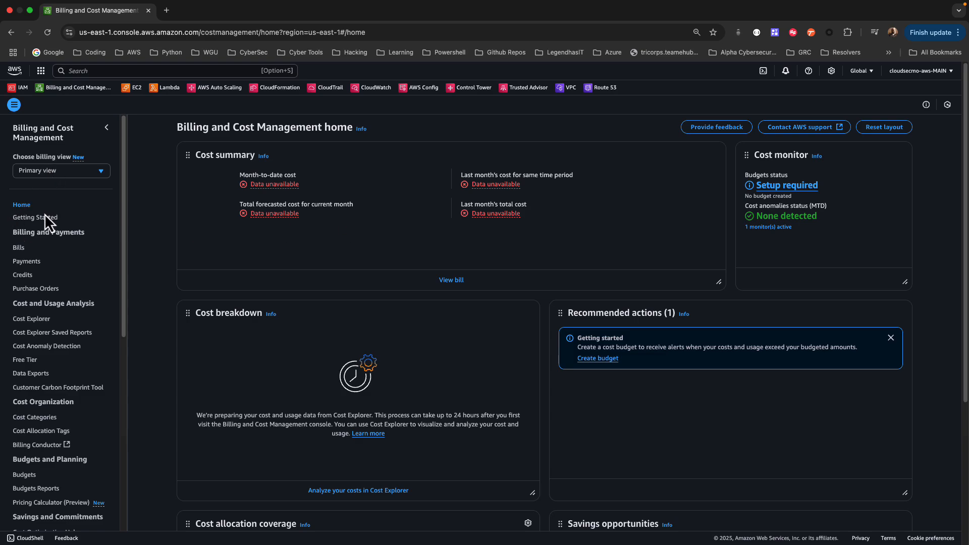
{"action": "scroll", "coordinate": [463, 247], "scroll_direction": "down", "scroll_amount": 1}
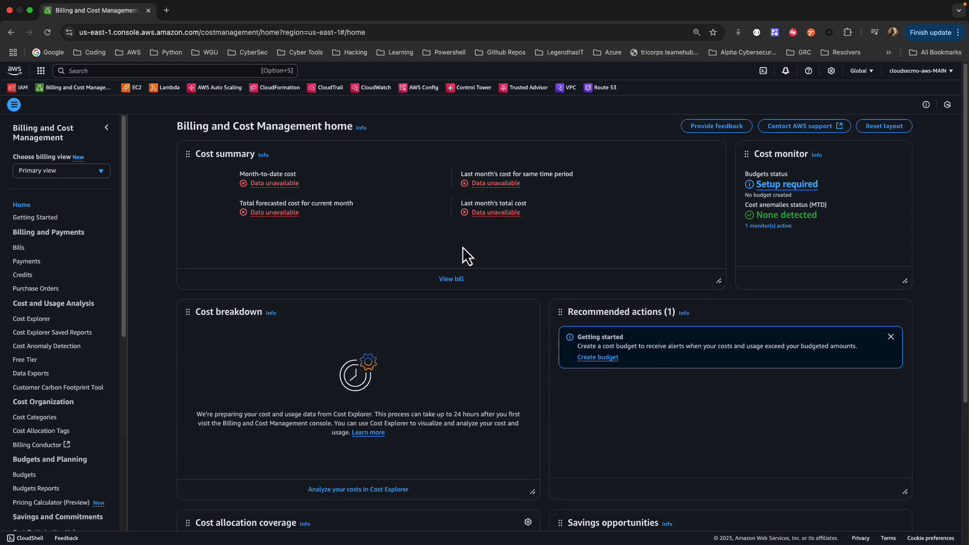
{"action": "scroll", "coordinate": [462, 246], "scroll_direction": "down", "scroll_amount": 1}
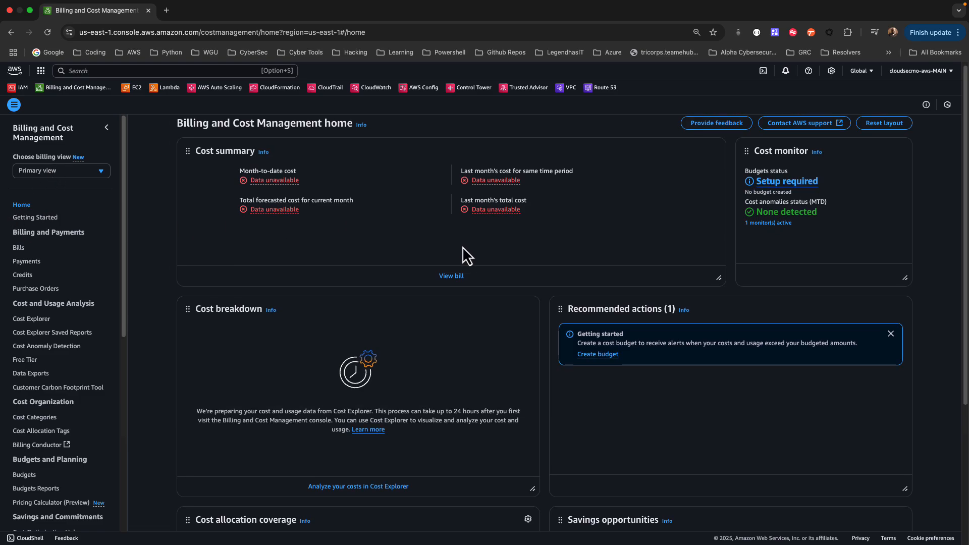
Examine the current bill's charges, invoices and savings, plus the selectable billing periods
{"action": "left_click", "coordinate": [23, 248]}
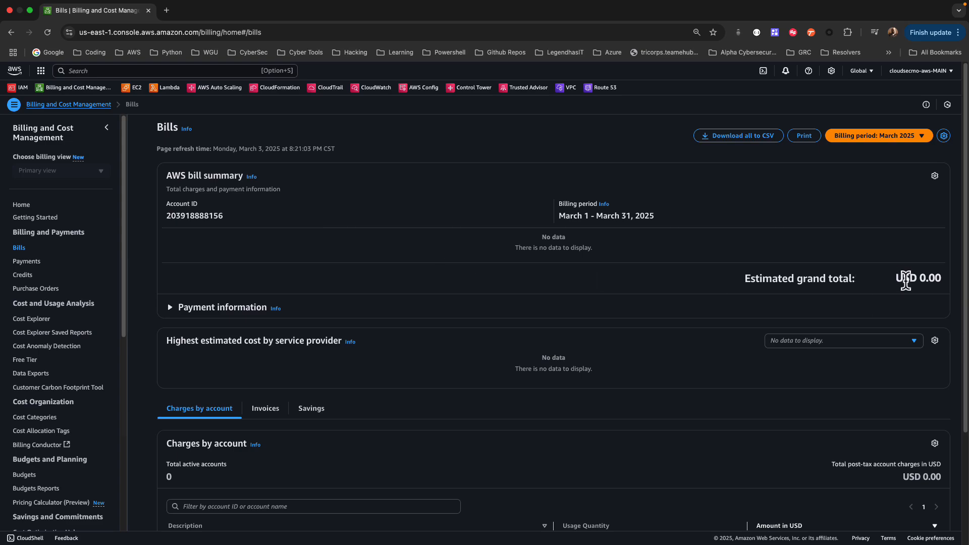
{"action": "scroll", "coordinate": [639, 304], "scroll_direction": "down", "scroll_amount": 3}
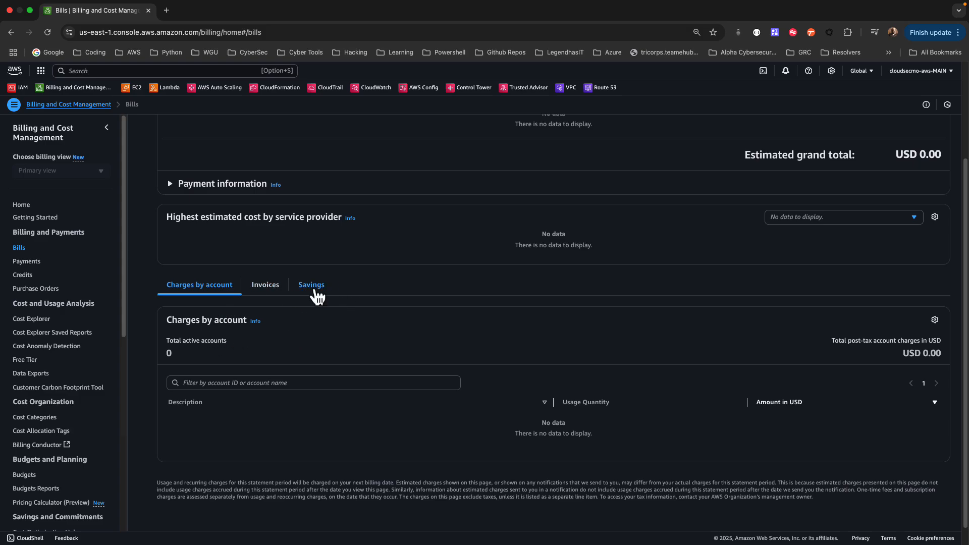
{"action": "left_click", "coordinate": [278, 297]}
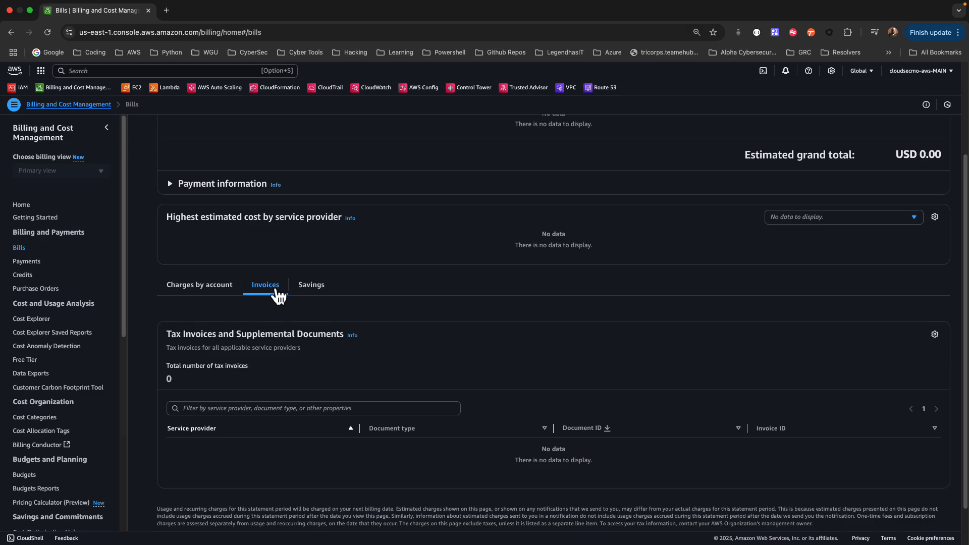
{"action": "left_click", "coordinate": [313, 291]}
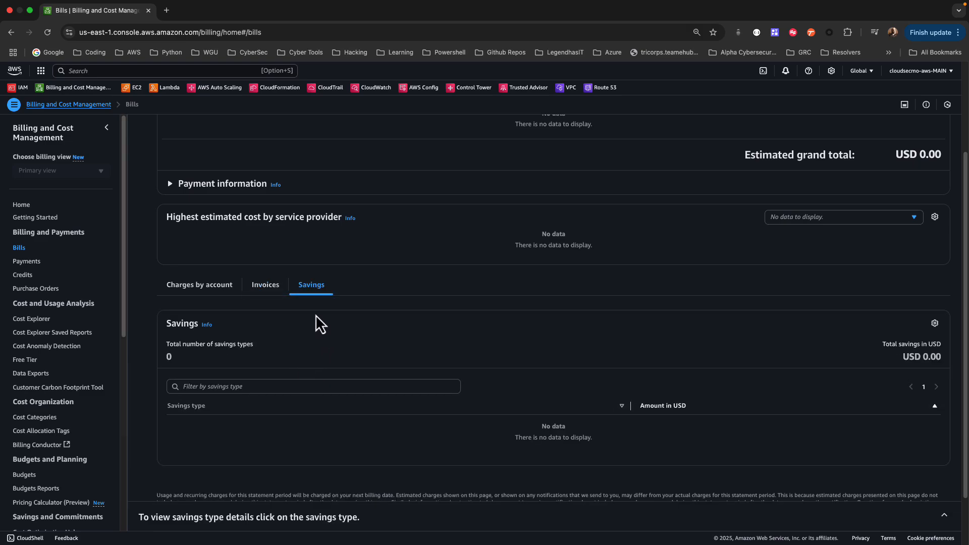
{"action": "scroll", "coordinate": [293, 354], "scroll_direction": "down", "scroll_amount": 1}
{"action": "scroll", "coordinate": [293, 354], "scroll_direction": "up", "scroll_amount": 3}
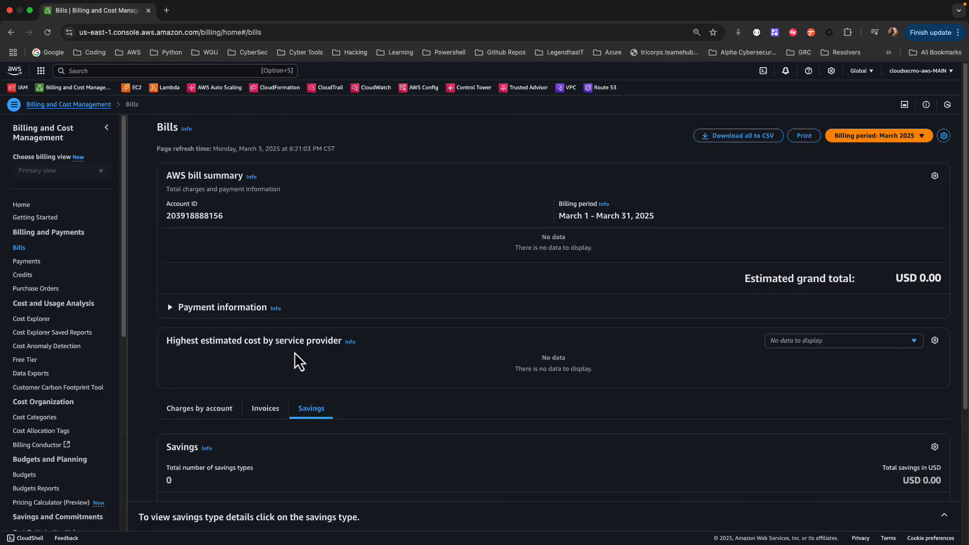
{"action": "left_click", "coordinate": [907, 144]}
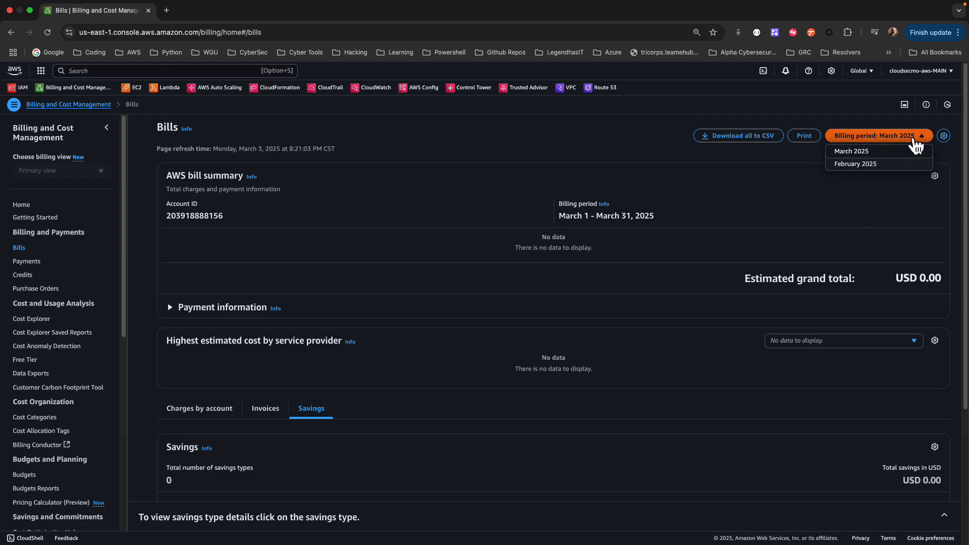
{"action": "left_click", "coordinate": [800, 168]}
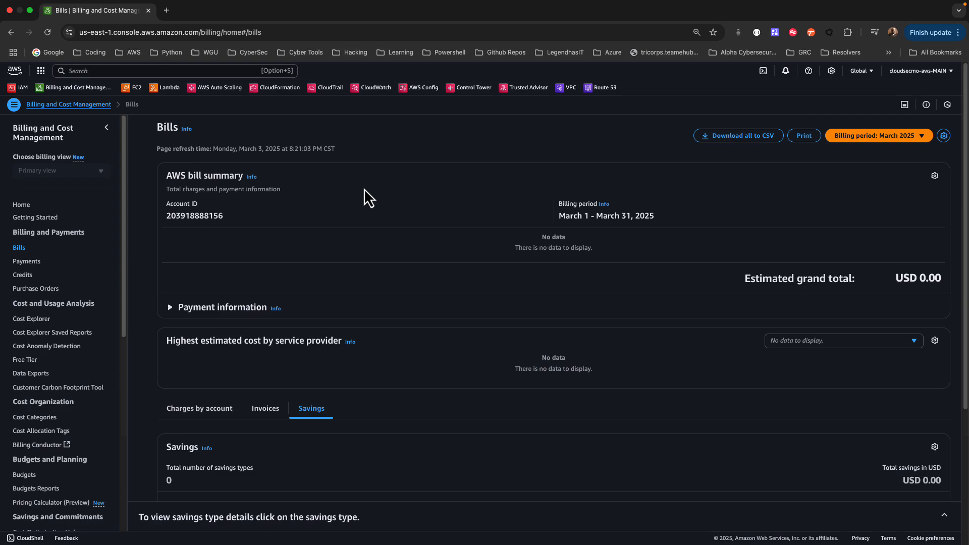
Check the account's payments due and its credits
{"action": "left_click", "coordinate": [25, 262]}
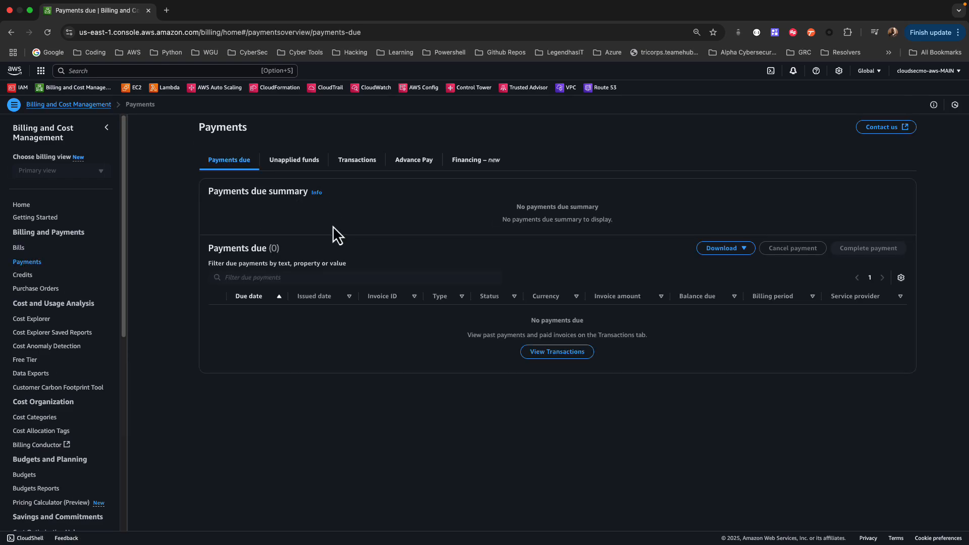
{"action": "left_click", "coordinate": [23, 275]}
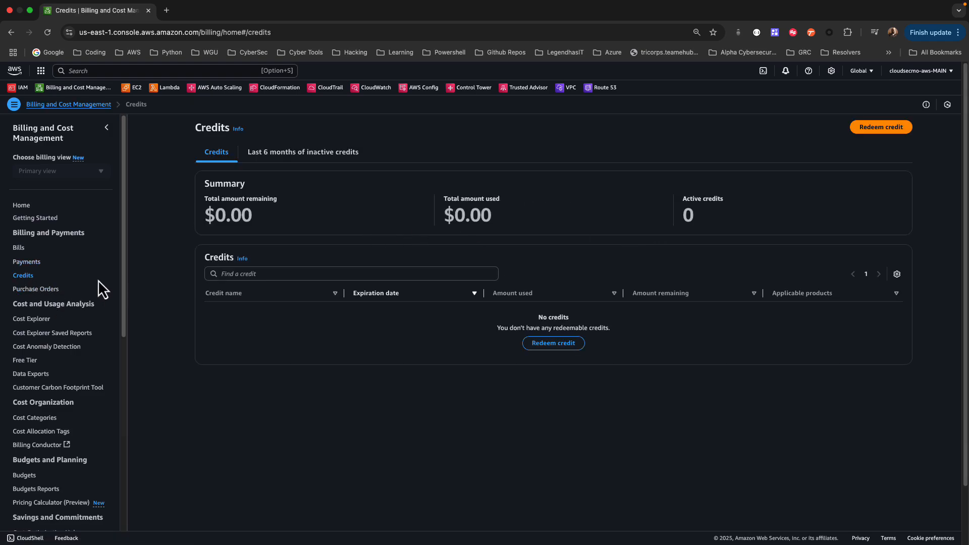
Examine the cost and usage report in Cost Explorer, including its breakdown and available report filters
{"action": "scroll", "coordinate": [56, 270], "scroll_direction": "down", "scroll_amount": 1}
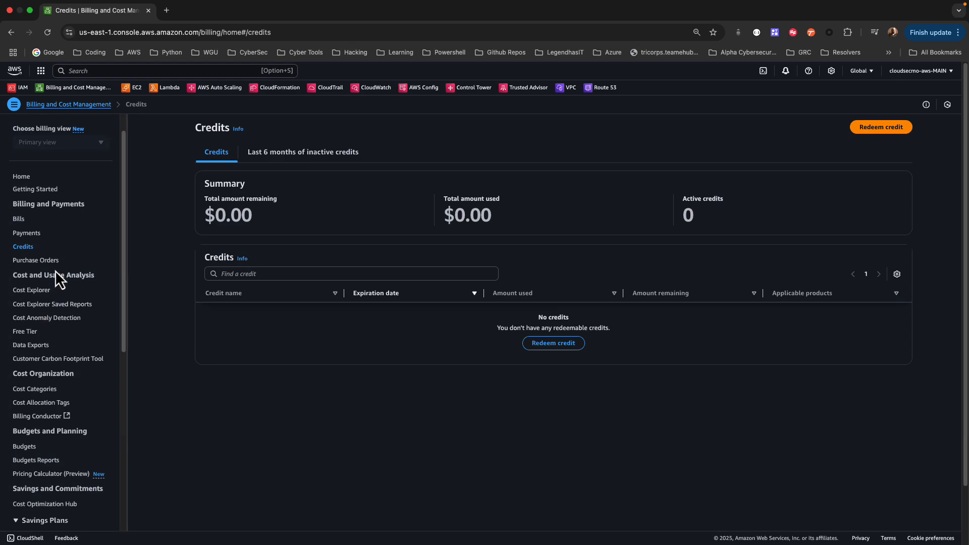
{"action": "left_click", "coordinate": [30, 291]}
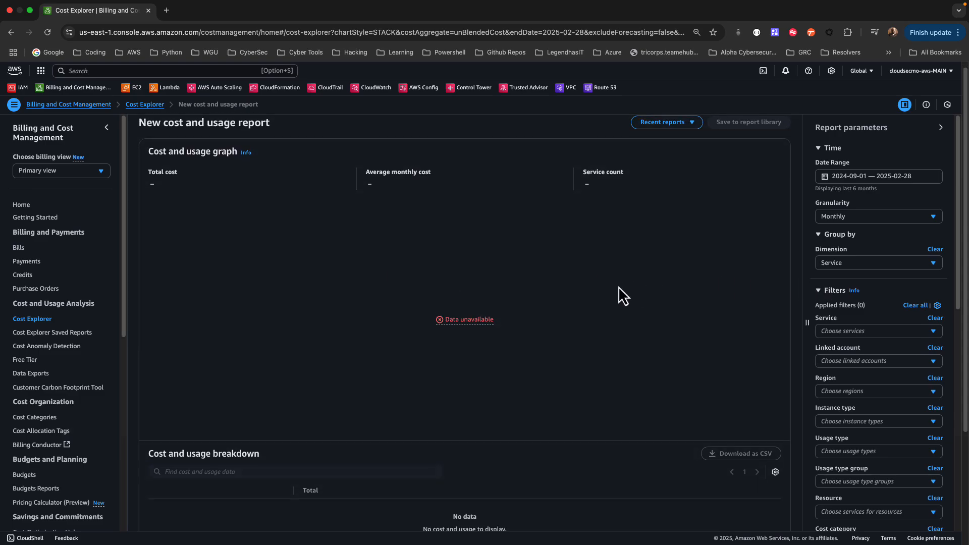
{"action": "scroll", "coordinate": [619, 287], "scroll_direction": "down", "scroll_amount": 5}
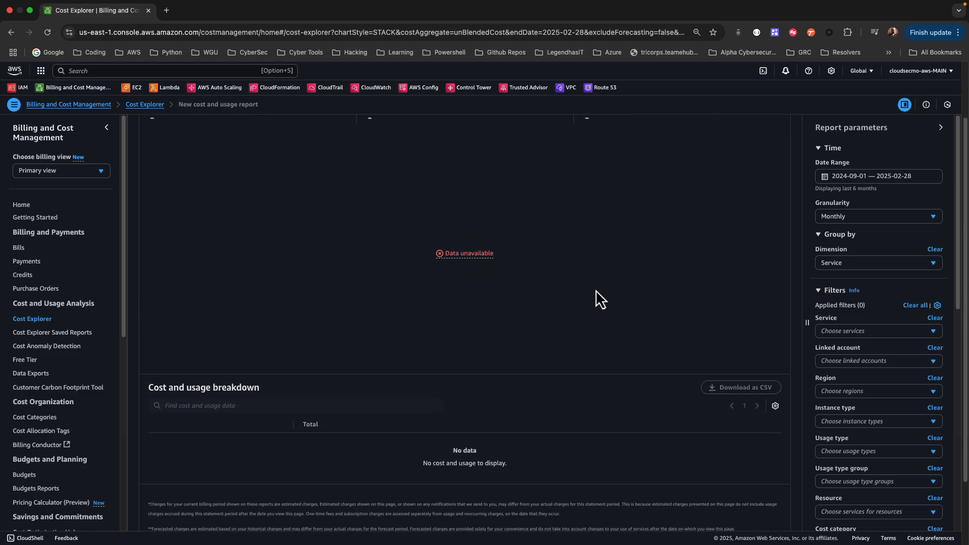
{"action": "scroll", "coordinate": [912, 272], "scroll_direction": "down", "scroll_amount": 4}
{"action": "scroll", "coordinate": [905, 244], "scroll_direction": "up", "scroll_amount": 4}
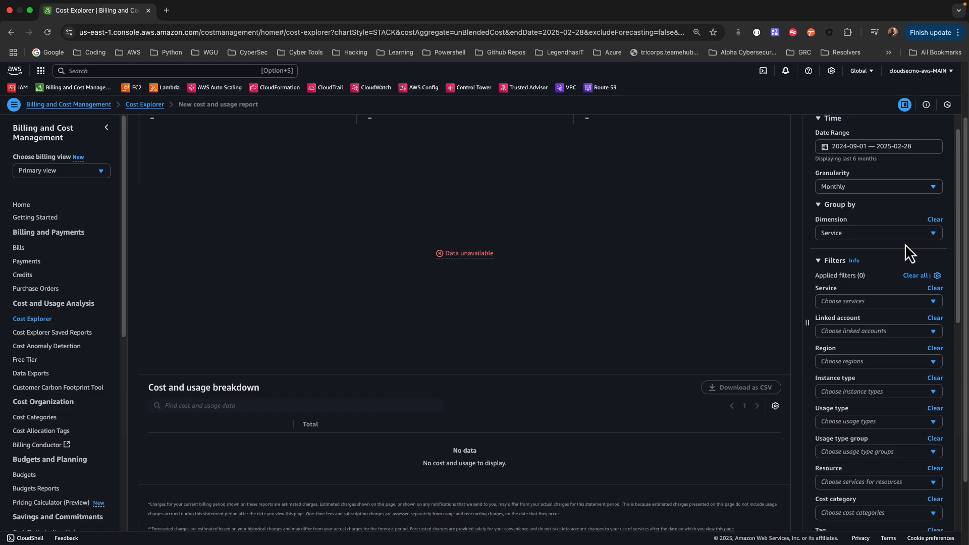
{"action": "scroll", "coordinate": [889, 285], "scroll_direction": "down", "scroll_amount": 7}
{"action": "scroll", "coordinate": [876, 339], "scroll_direction": "up", "scroll_amount": 3}
{"action": "scroll", "coordinate": [354, 209], "scroll_direction": "up", "scroll_amount": 2}
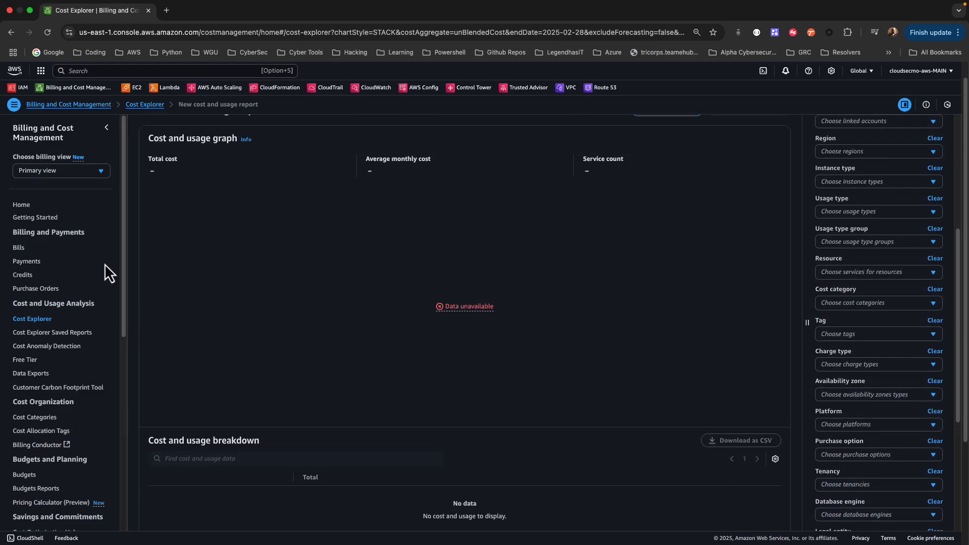
Activate PDF invoice delivery by email in the billing preferences
{"action": "scroll", "coordinate": [78, 410], "scroll_direction": "down", "scroll_amount": 1}
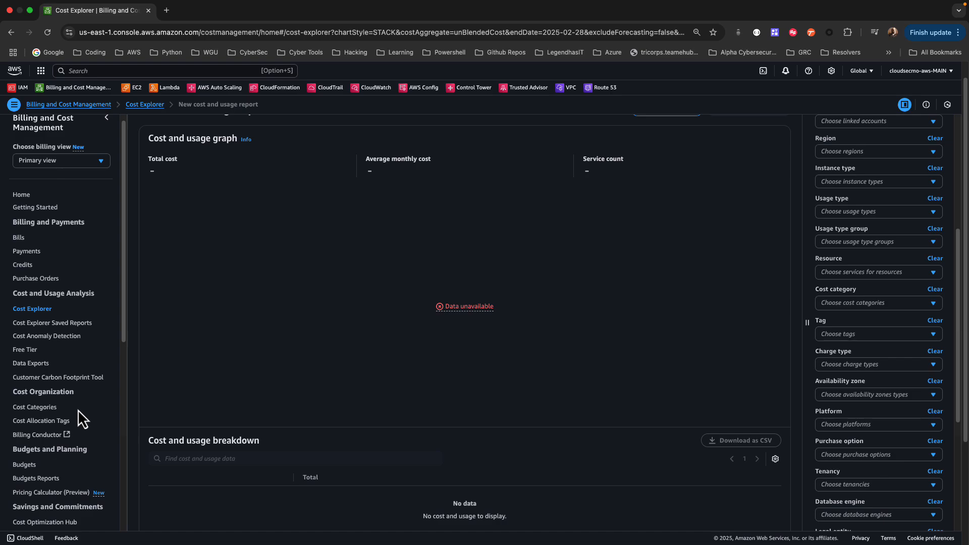
{"action": "scroll", "coordinate": [79, 410], "scroll_direction": "down", "scroll_amount": 10}
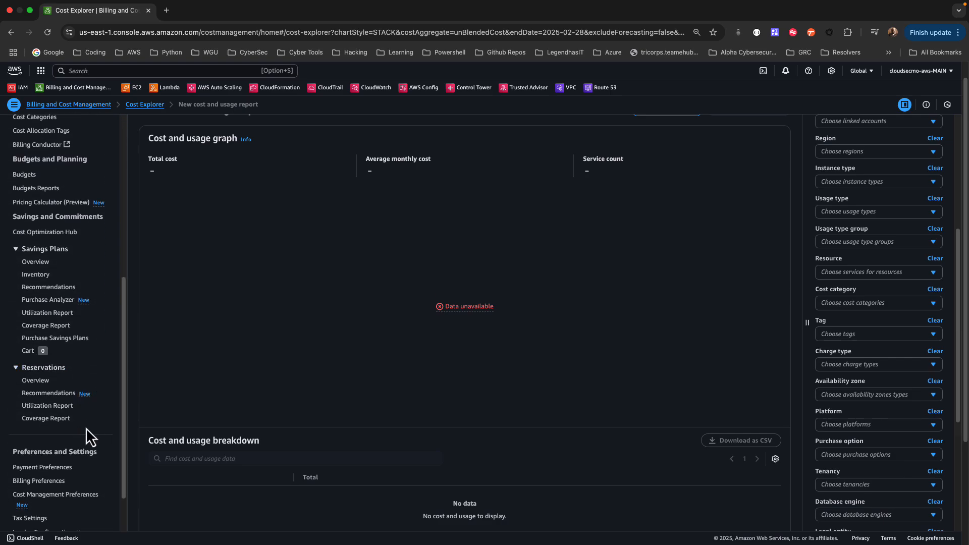
{"action": "scroll", "coordinate": [86, 445], "scroll_direction": "down", "scroll_amount": 1}
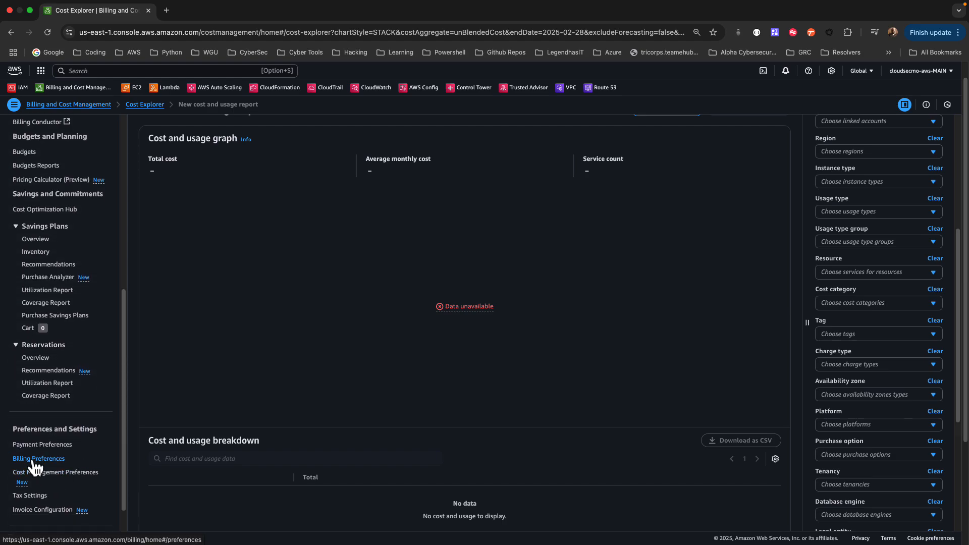
{"action": "left_click", "coordinate": [32, 460]}
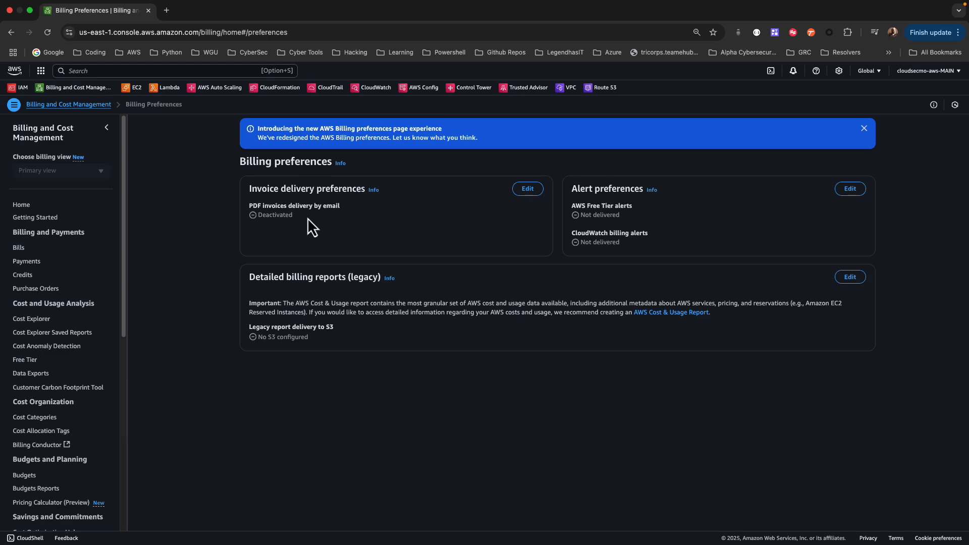
{"action": "left_click", "coordinate": [528, 190]}
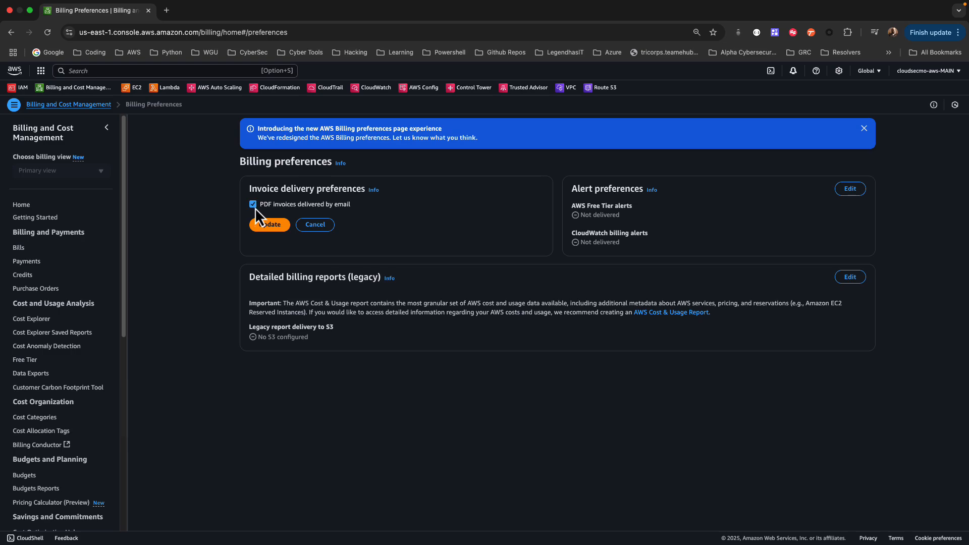
{"action": "left_click", "coordinate": [274, 225]}
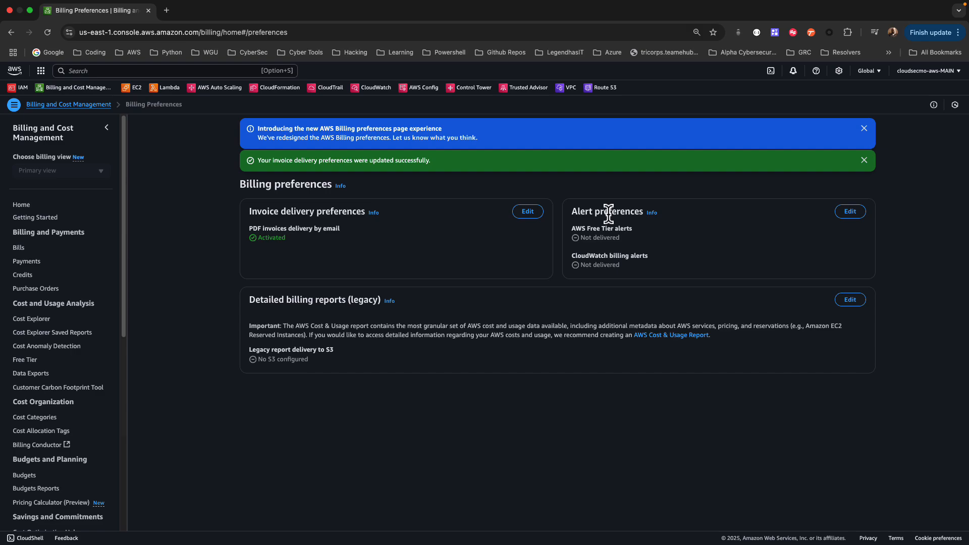
Enable AWS Free Tier alerts and CloudWatch billing alerts in the alert preferences, and dismiss the notification banners
{"action": "left_click", "coordinate": [850, 212]}
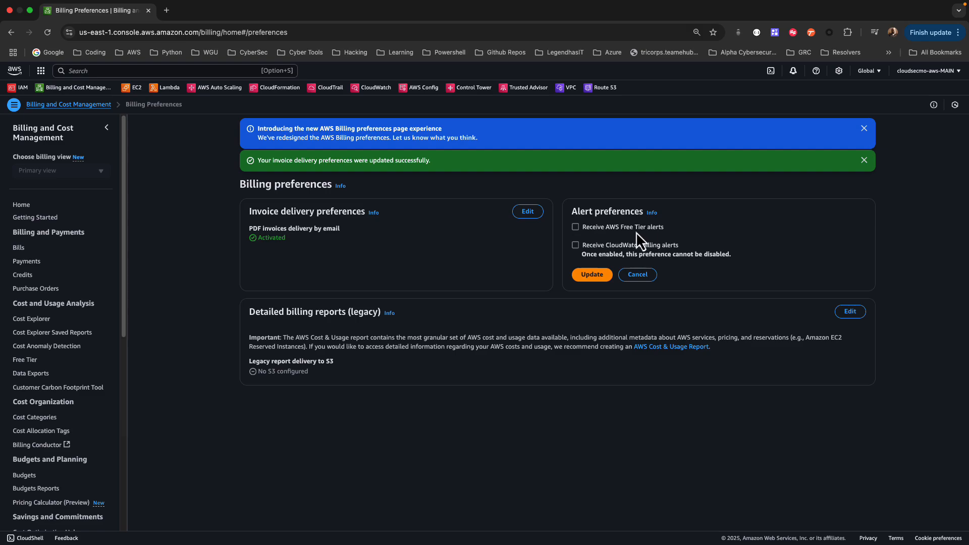
{"action": "left_click", "coordinate": [578, 231]}
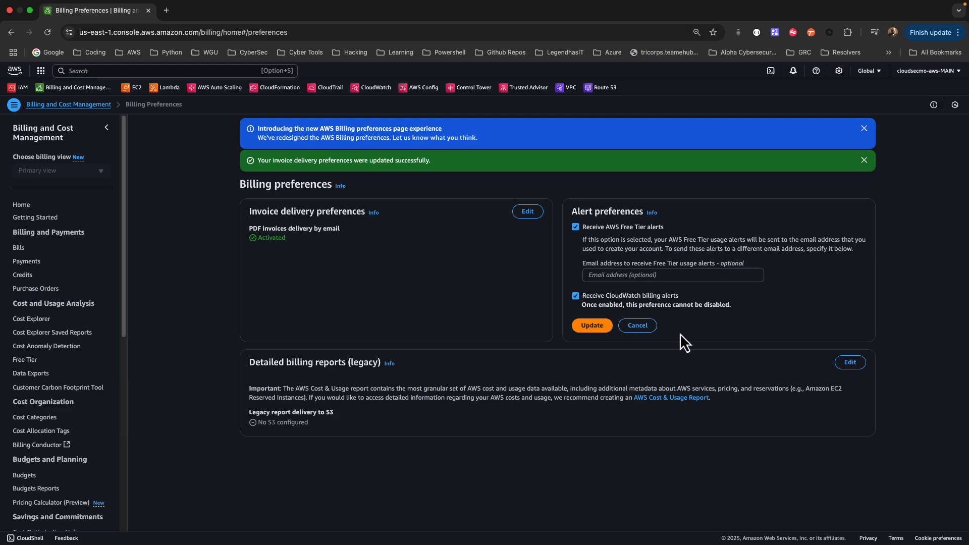
{"action": "left_click", "coordinate": [594, 326]}
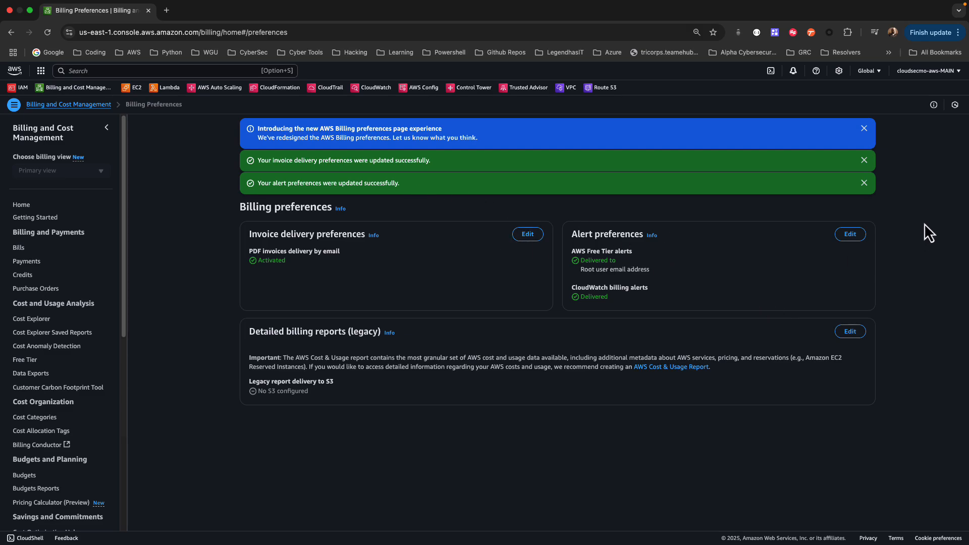
{"action": "left_click", "coordinate": [866, 184]}
{"action": "left_click", "coordinate": [864, 161]}
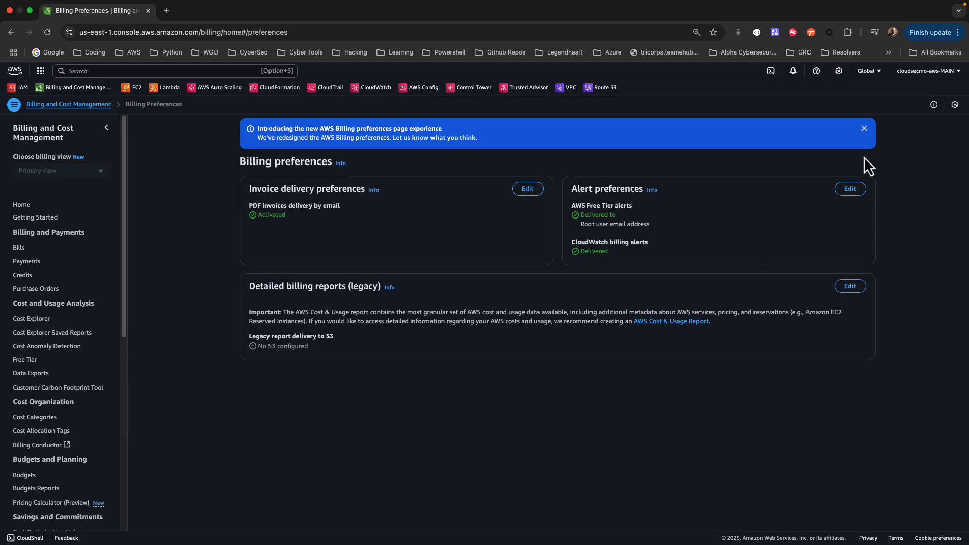
{"action": "left_click", "coordinate": [865, 130]}
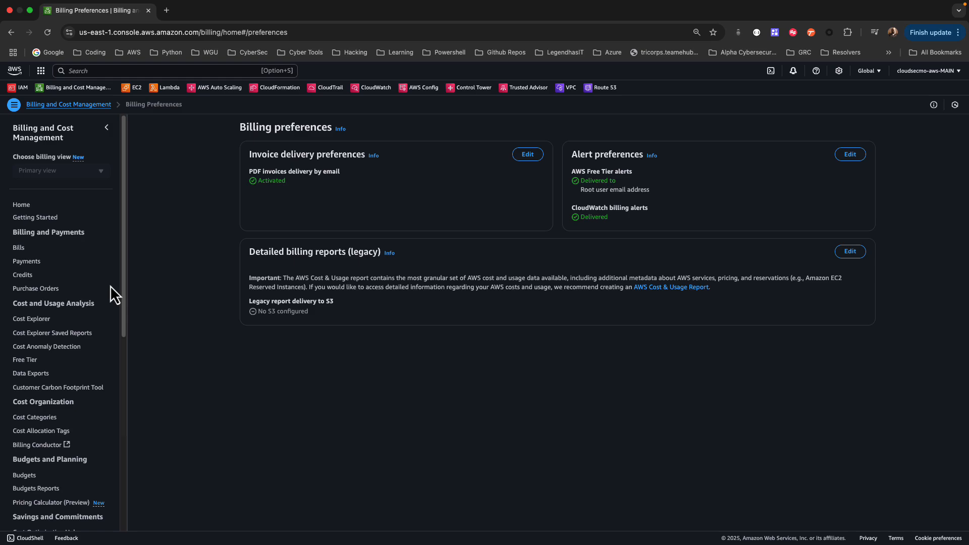
Open the AWS Budgets page from the billing console
{"action": "scroll", "coordinate": [37, 322], "scroll_direction": "down", "scroll_amount": 2}
{"action": "scroll", "coordinate": [33, 354], "scroll_direction": "down", "scroll_amount": 2}
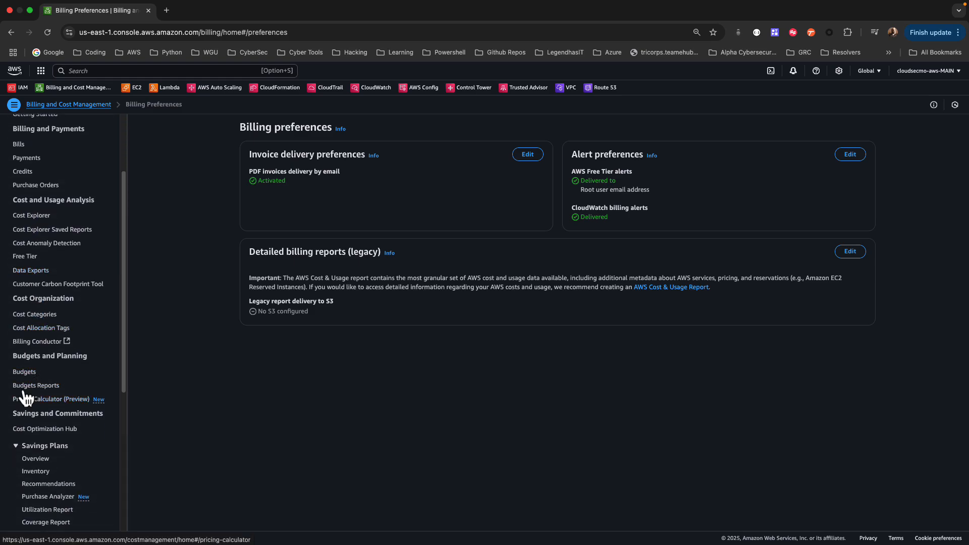
{"action": "left_click", "coordinate": [29, 375]}
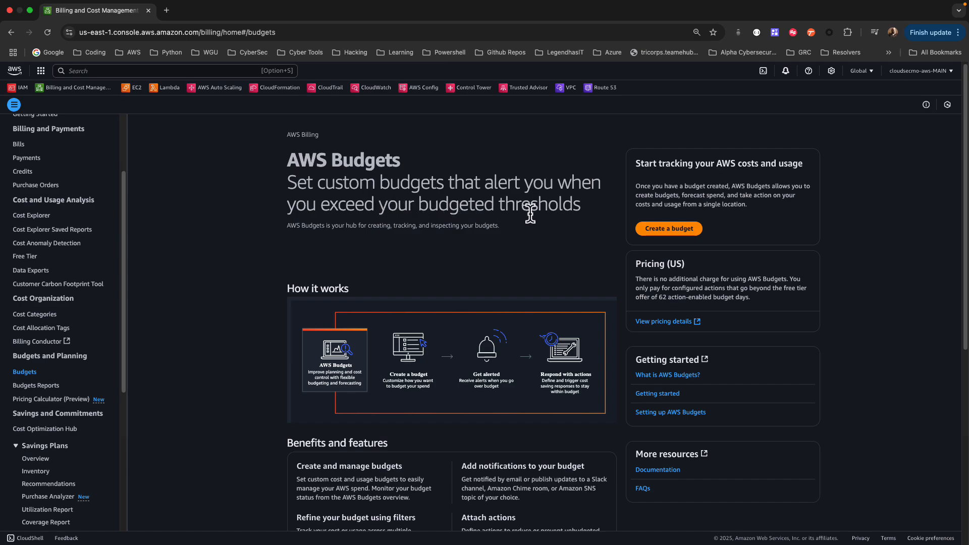
{"action": "scroll", "coordinate": [523, 248], "scroll_direction": "down", "scroll_amount": 2}
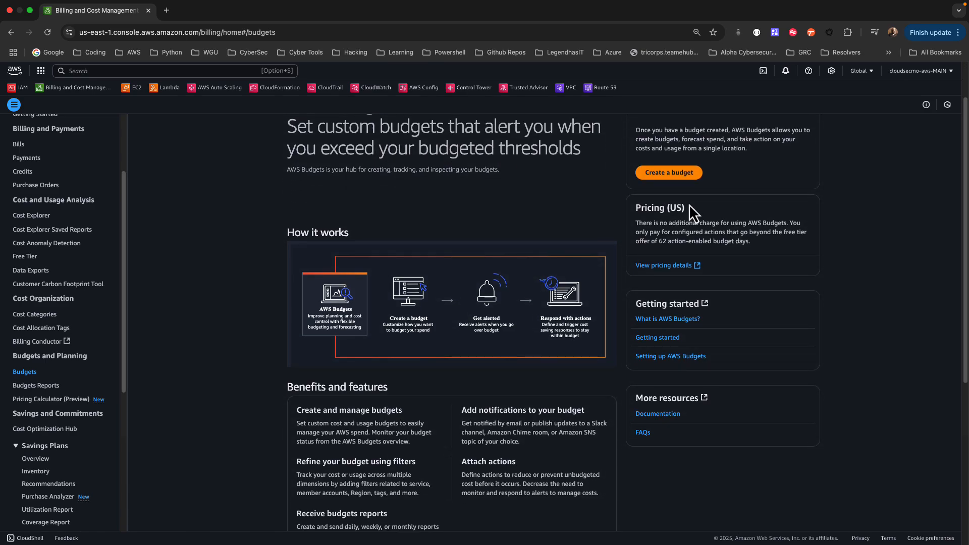
{"action": "left_click", "coordinate": [681, 174]}
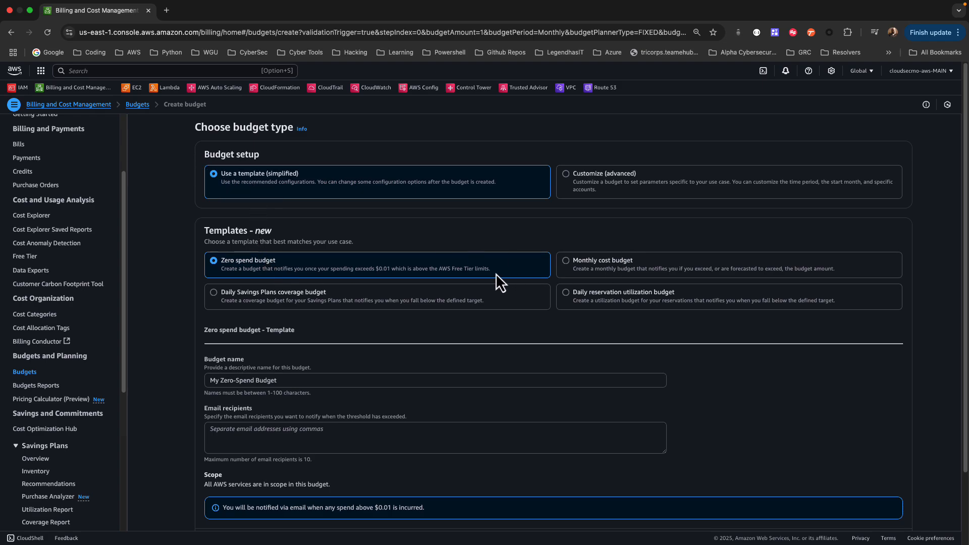
{"action": "left_click", "coordinate": [568, 176]}
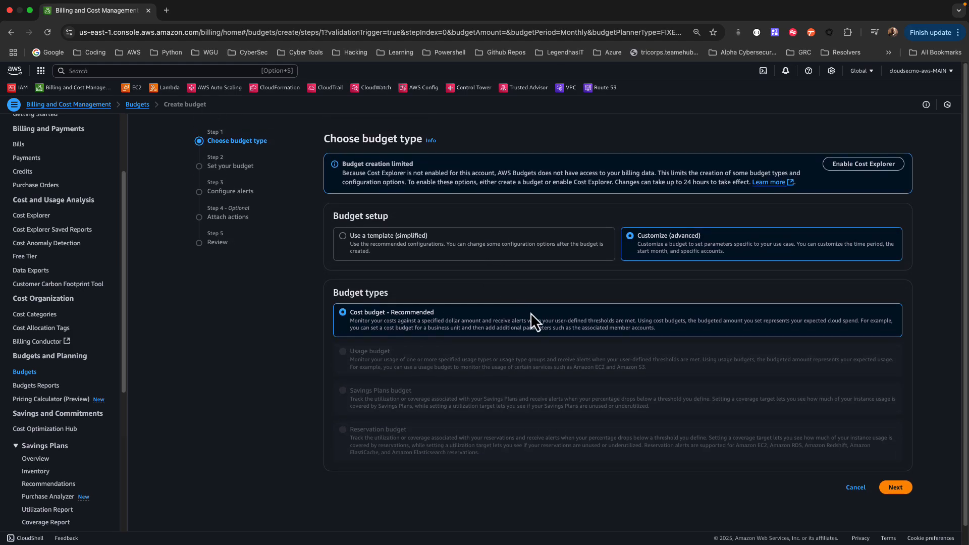
{"action": "left_click", "coordinate": [856, 487]}
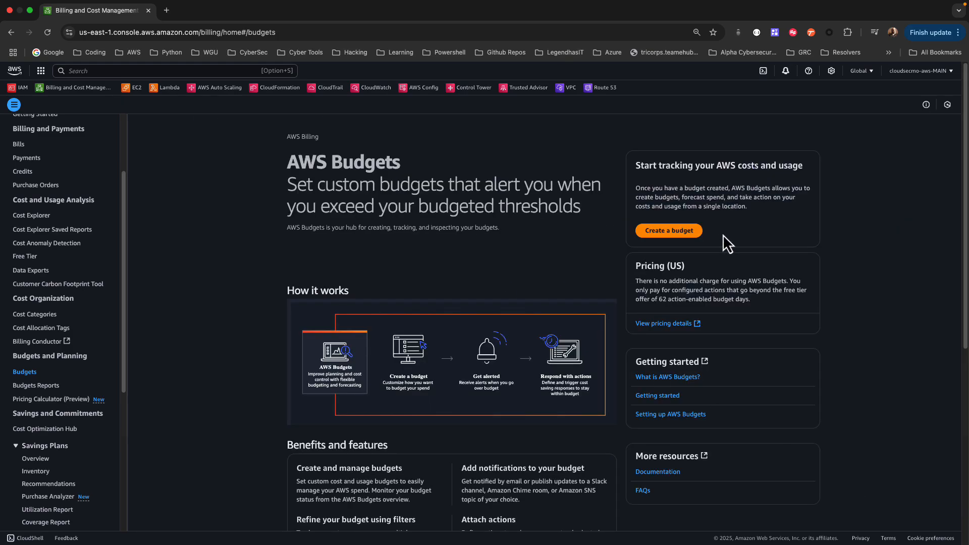
Start a new budget with the simplified setup, view the Monthly cost budget template, and choose the Zero spend budget template
{"action": "left_click", "coordinate": [670, 231]}
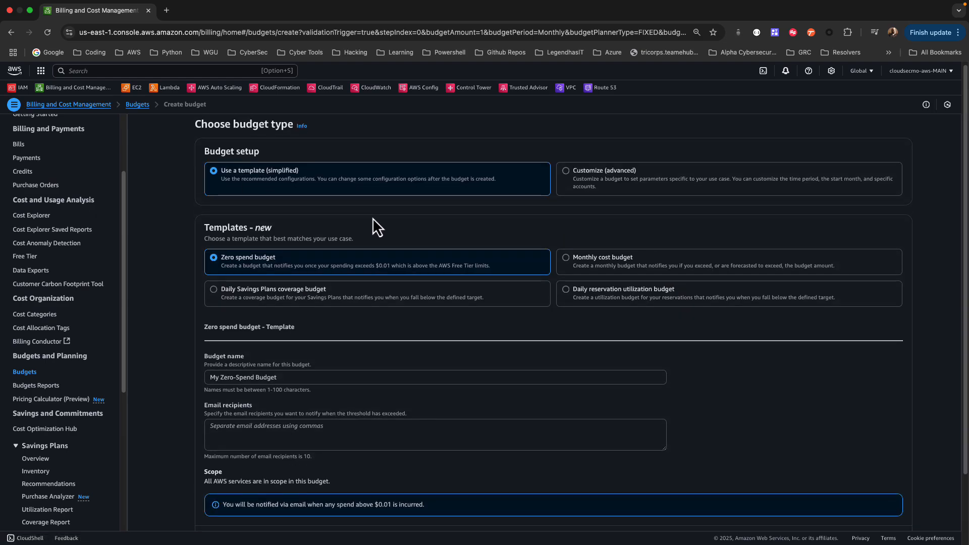
{"action": "scroll", "coordinate": [374, 222], "scroll_direction": "down", "scroll_amount": 1}
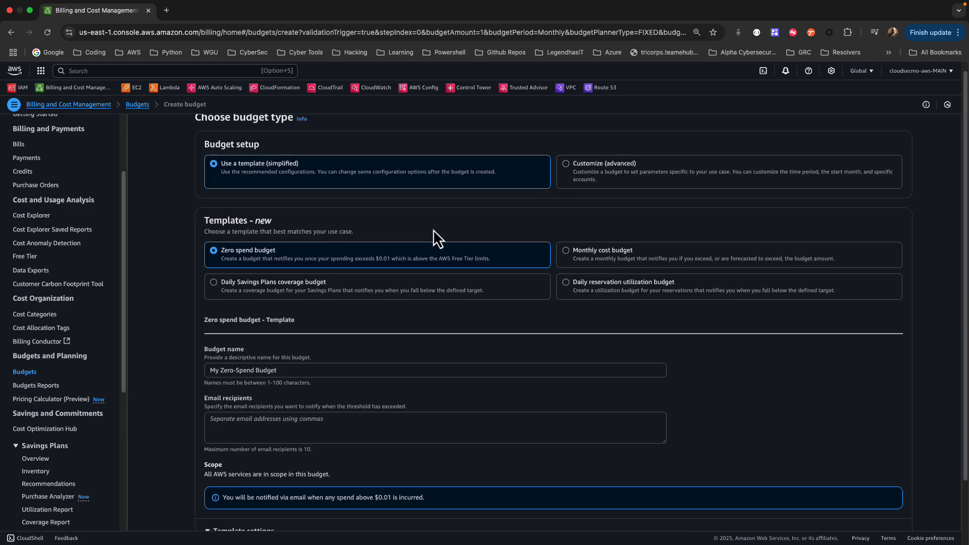
{"action": "scroll", "coordinate": [433, 237], "scroll_direction": "down", "scroll_amount": 1}
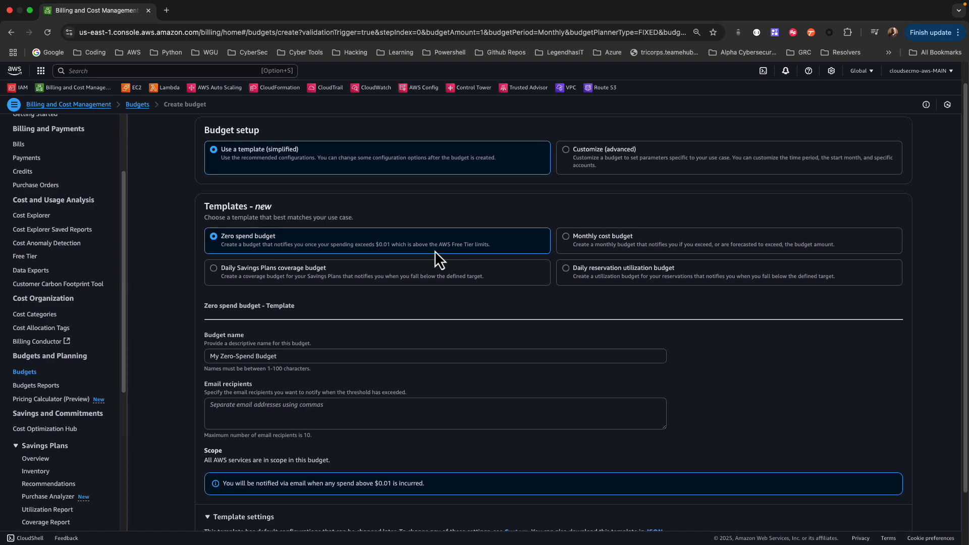
{"action": "left_click", "coordinate": [569, 239]}
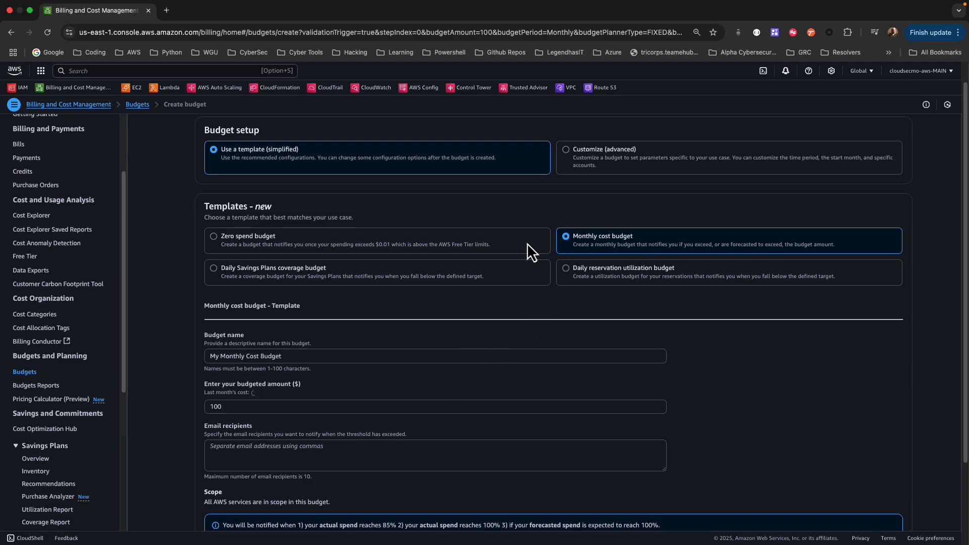
{"action": "left_click", "coordinate": [273, 240]}
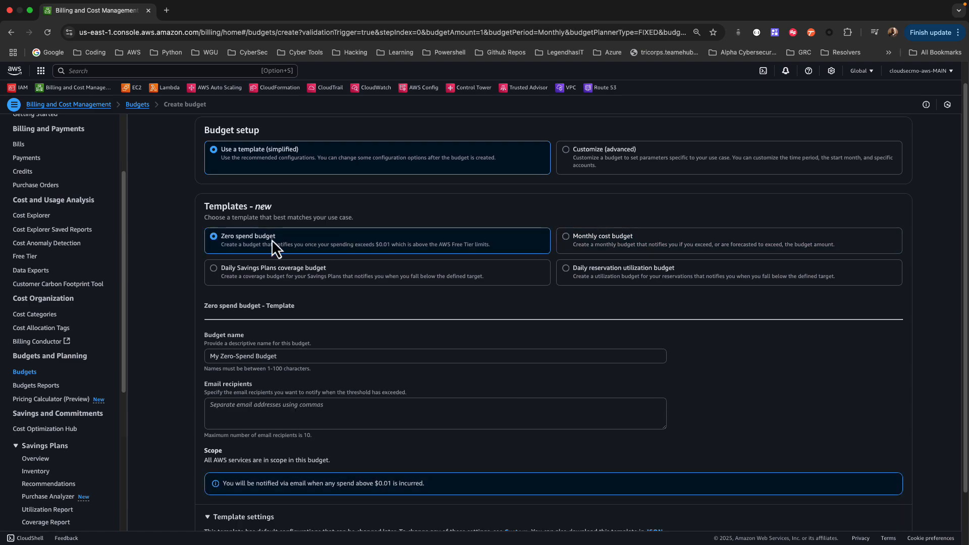
{"action": "scroll", "coordinate": [366, 277], "scroll_direction": "down", "scroll_amount": 2}
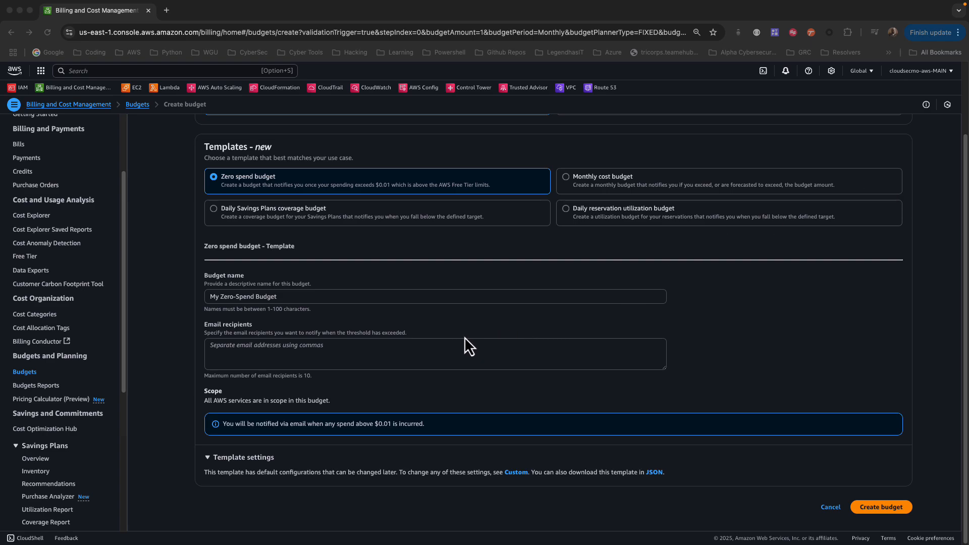
Enter the notification recipient's email address, create the zero-spend budget, and dismiss the notification banner
{"action": "left_click", "coordinate": [457, 350]}
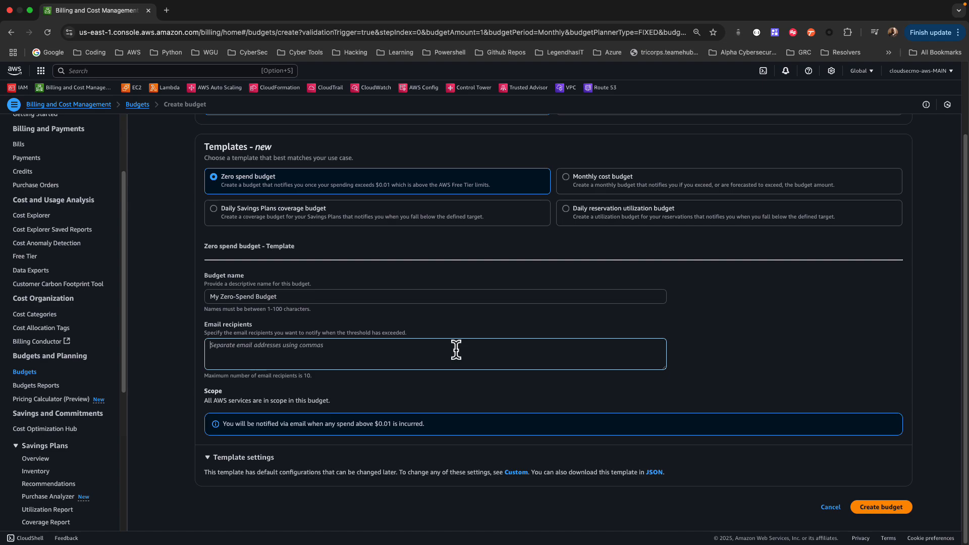
{"action": "key", "text": "super+v"}
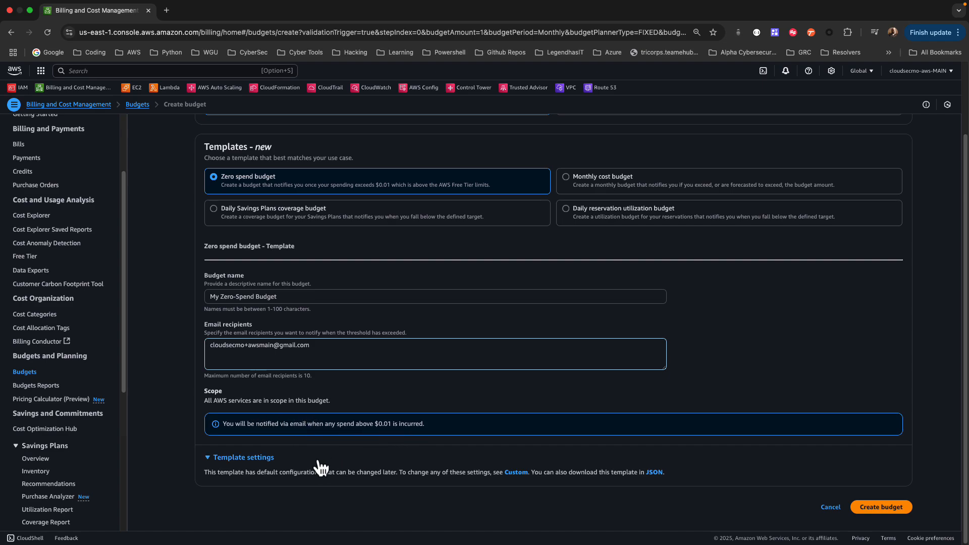
{"action": "left_click", "coordinate": [880, 508]}
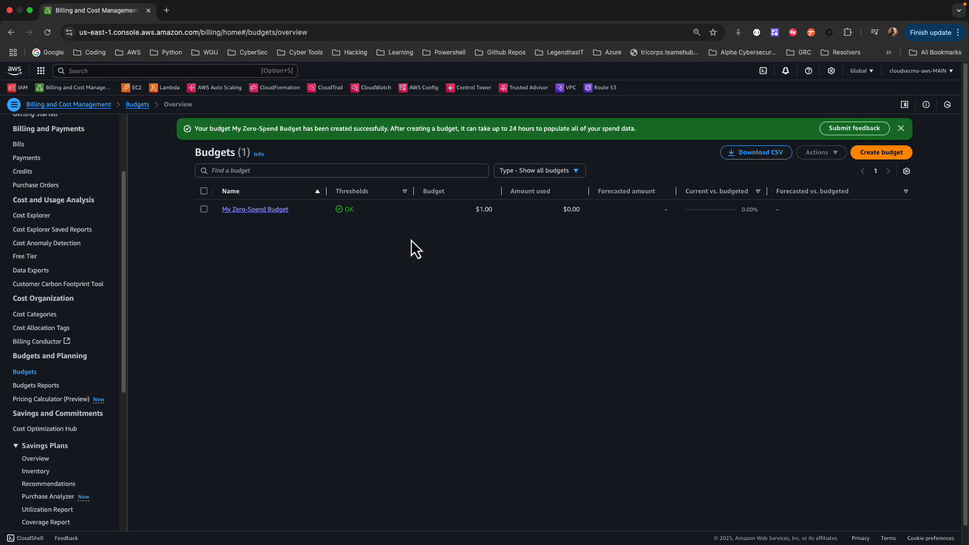
{"action": "left_click", "coordinate": [902, 130]}
Start another budget from the Monthly cost budget template and set its budgeted amount to $10
{"action": "left_click", "coordinate": [883, 128]}
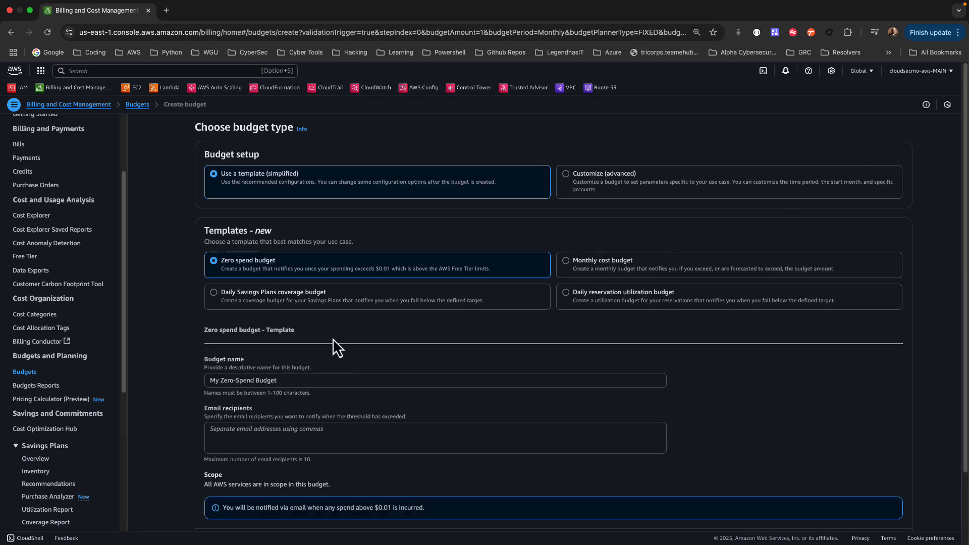
{"action": "left_click", "coordinate": [570, 266]}
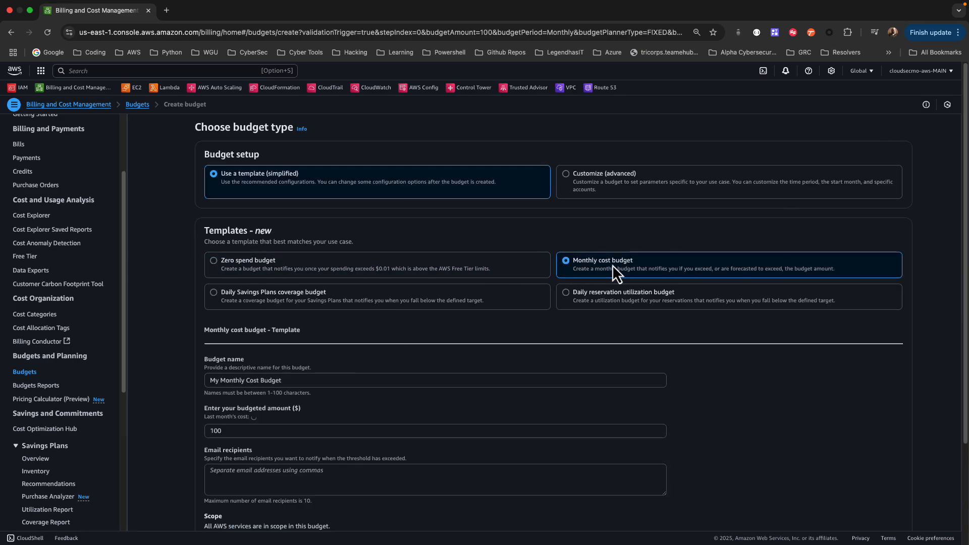
{"action": "scroll", "coordinate": [370, 348], "scroll_direction": "down", "scroll_amount": 2}
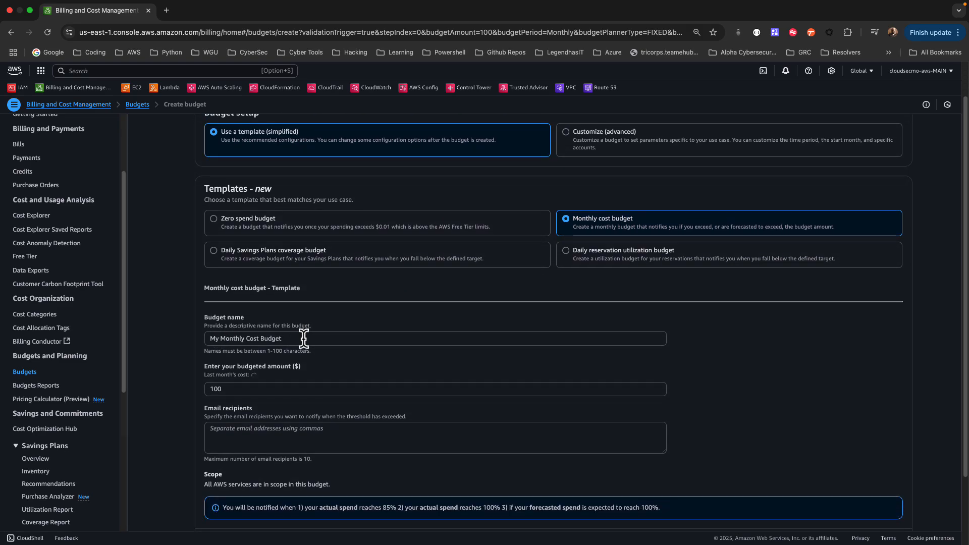
{"action": "scroll", "coordinate": [375, 361], "scroll_direction": "down", "scroll_amount": 1}
{"action": "scroll", "coordinate": [333, 323], "scroll_direction": "down", "scroll_amount": 3}
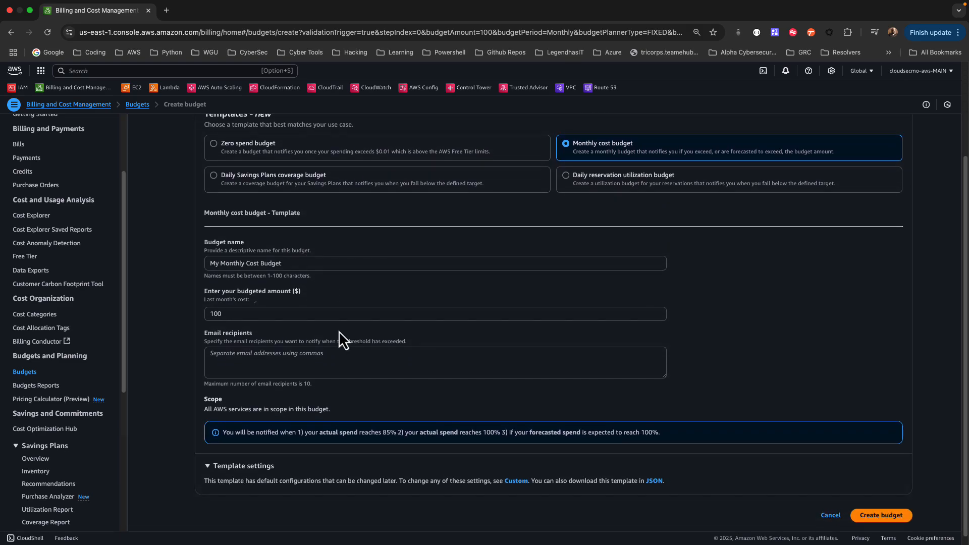
{"action": "left_click", "coordinate": [232, 305]}
{"action": "key", "text": "BackSpace"}
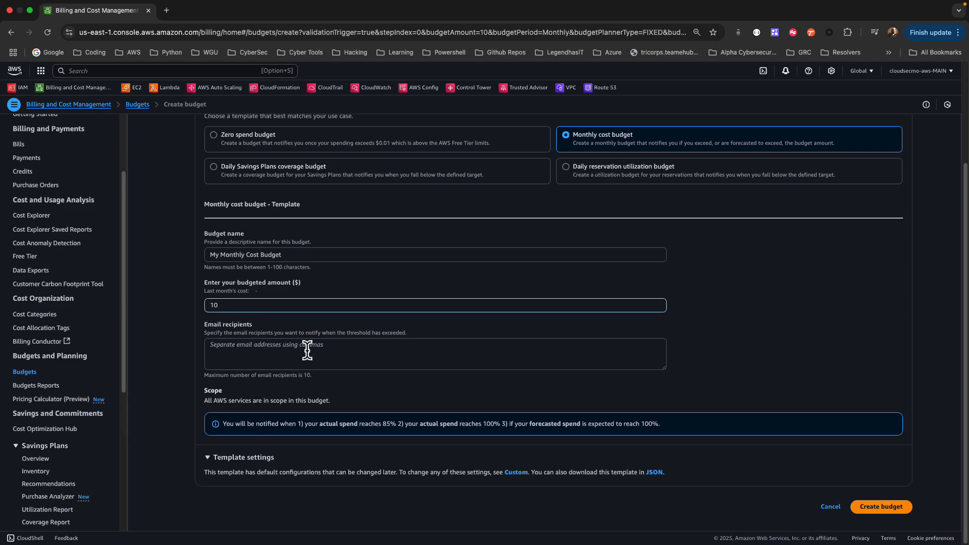
Enter the notification recipient's email address, create the monthly cost budget, and dismiss the notification banner
{"action": "left_click", "coordinate": [241, 352]}
{"action": "key", "text": "super+v"}
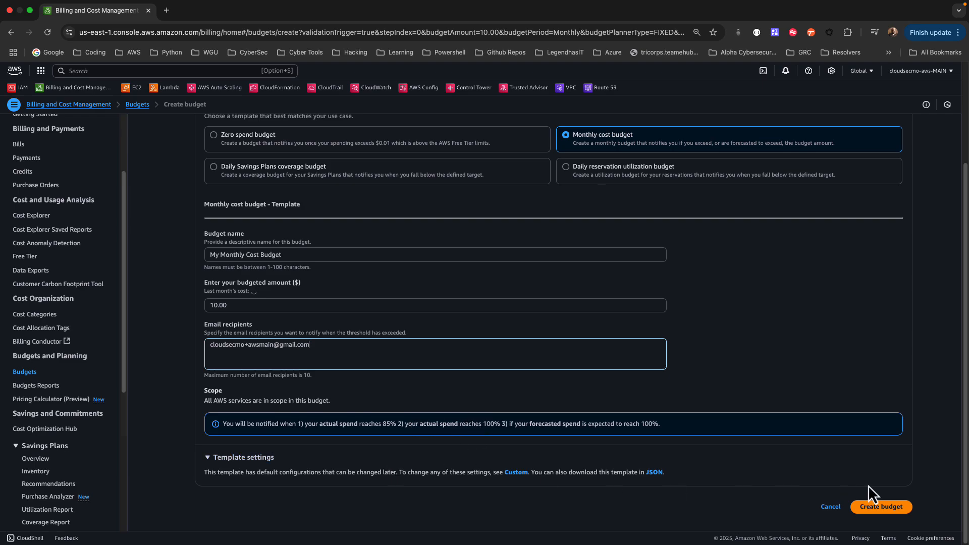
{"action": "left_click", "coordinate": [884, 506]}
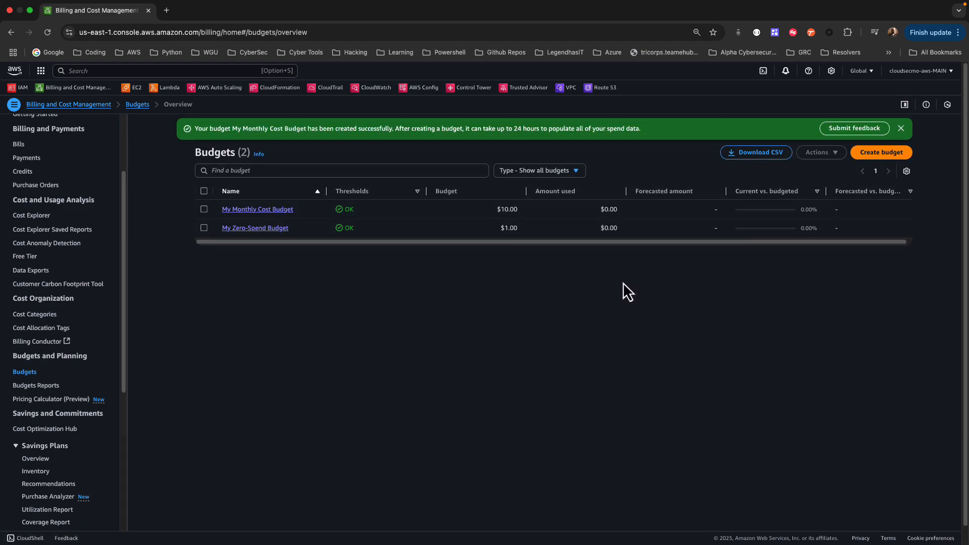
{"action": "left_click", "coordinate": [901, 128]}
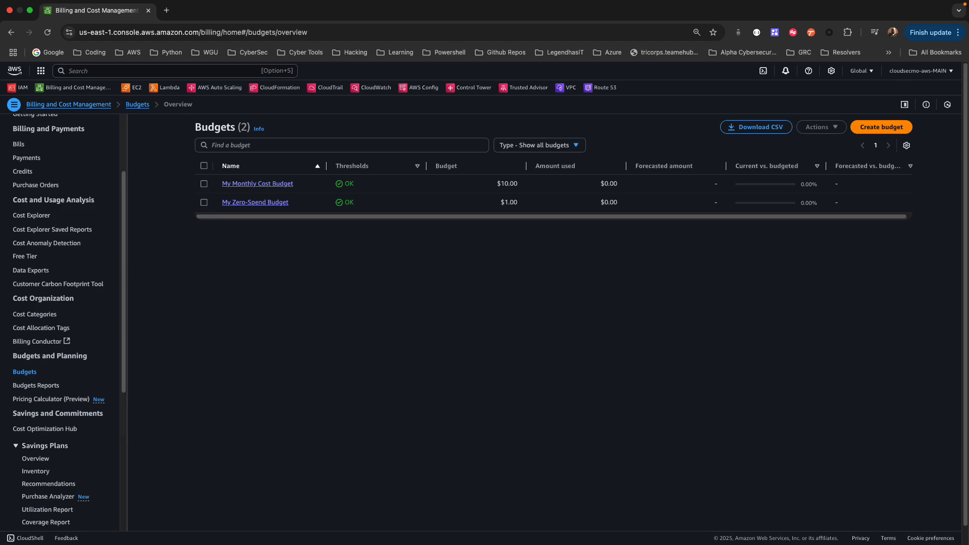
Select the monthly cost budget to preview its chart and alerts, and view the actions available for it
{"action": "left_click", "coordinate": [204, 183]}
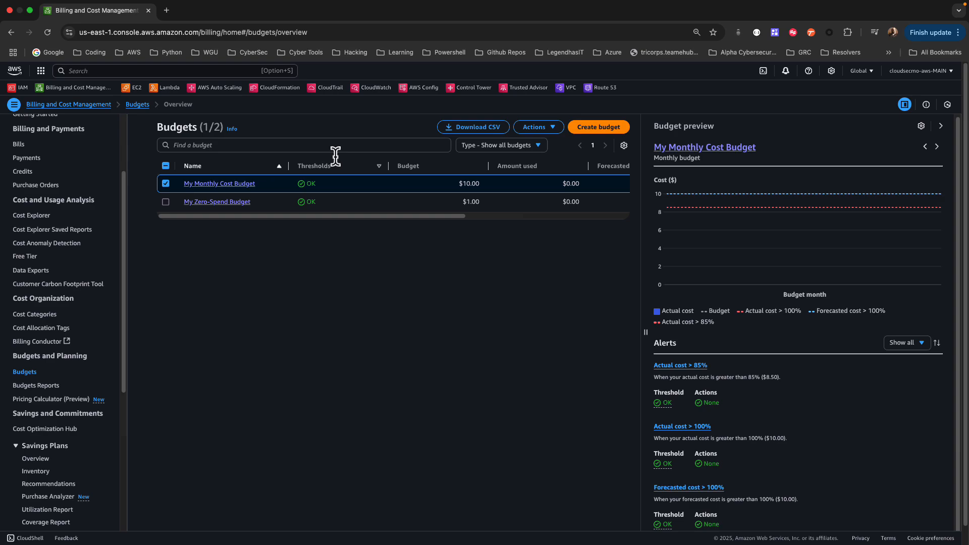
{"action": "left_click", "coordinate": [544, 129]}
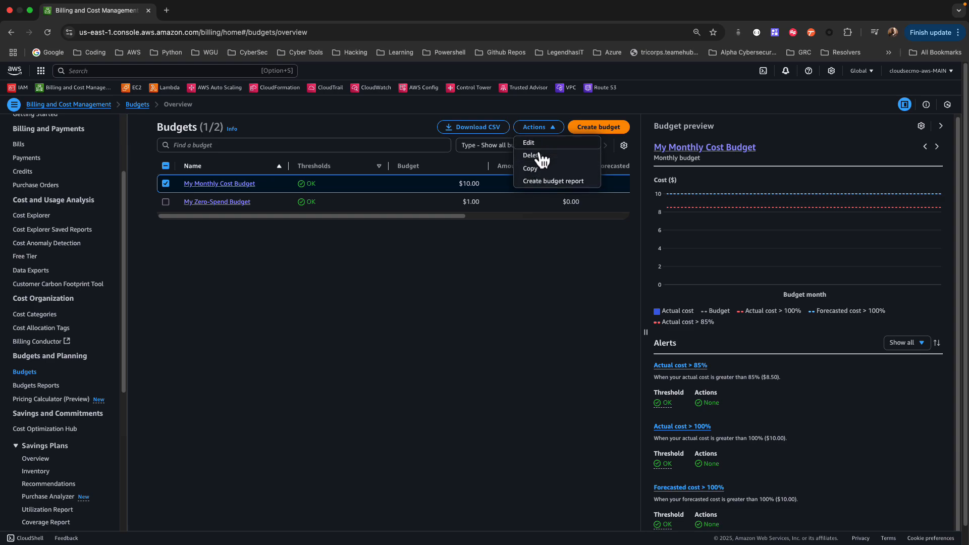
{"action": "left_click", "coordinate": [519, 250]}
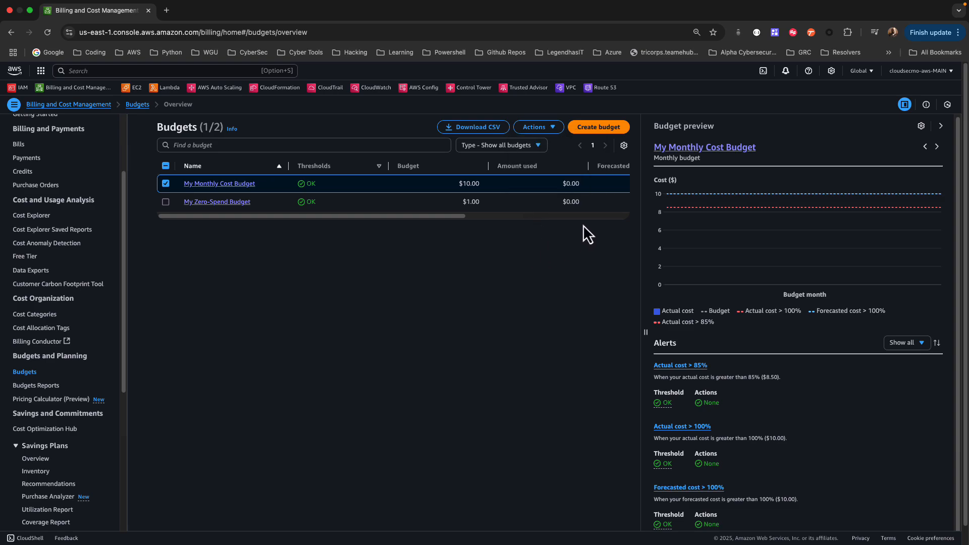
{"action": "scroll", "coordinate": [583, 225], "scroll_direction": "down", "scroll_amount": 1}
{"action": "scroll", "coordinate": [583, 234], "scroll_direction": "up", "scroll_amount": 1}
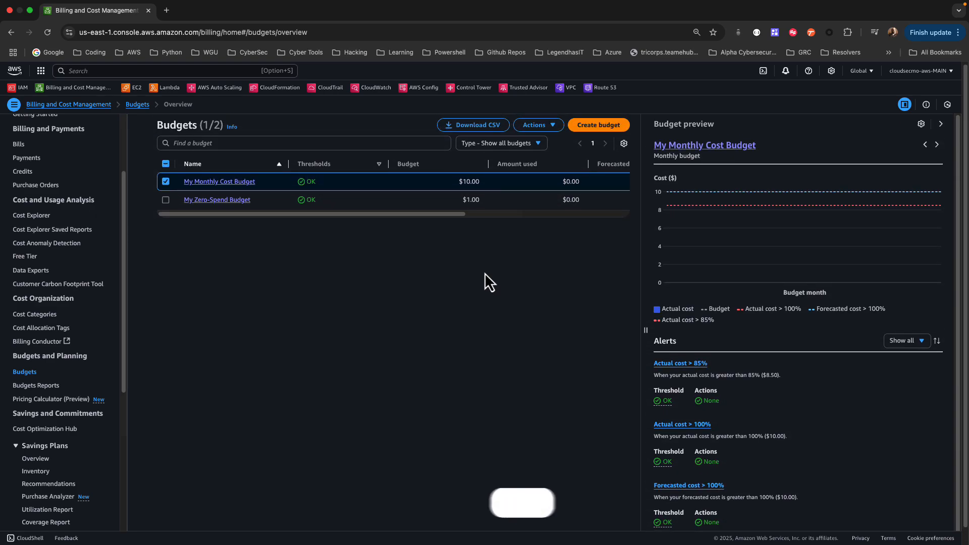
{"action": "scroll", "coordinate": [485, 273], "scroll_direction": "down", "scroll_amount": 1}
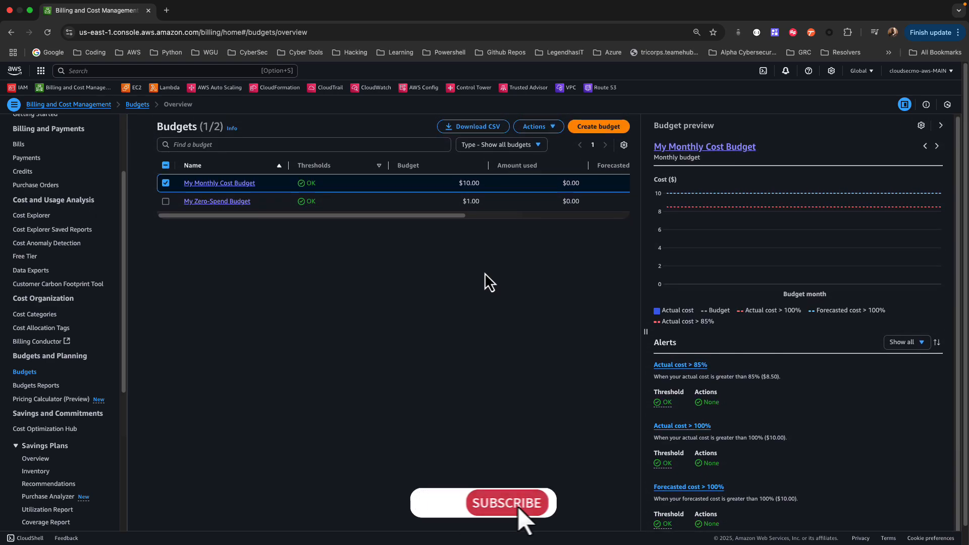
{"action": "scroll", "coordinate": [485, 272], "scroll_direction": "up", "scroll_amount": 1}
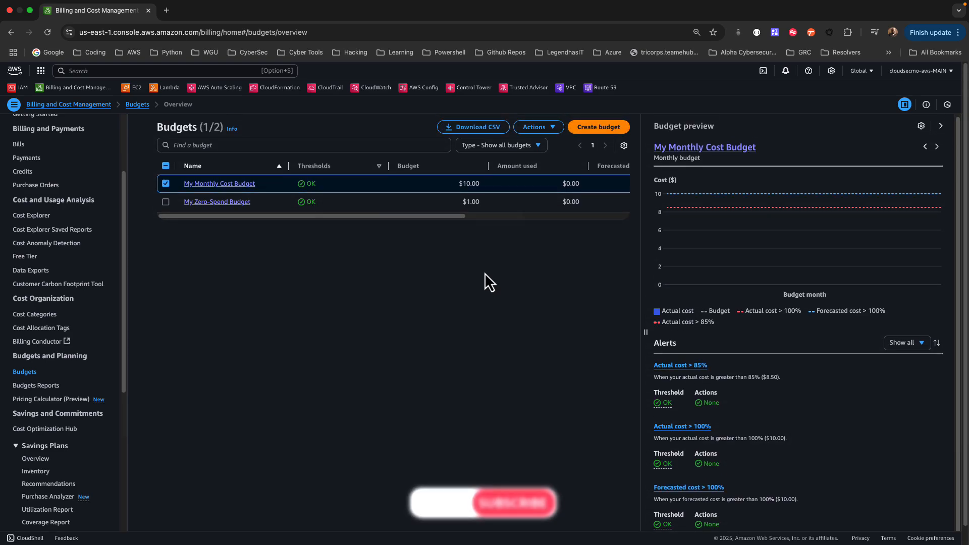
{"action": "scroll", "coordinate": [485, 273], "scroll_direction": "down", "scroll_amount": 1}
{"action": "scroll", "coordinate": [485, 273], "scroll_direction": "up", "scroll_amount": 1}
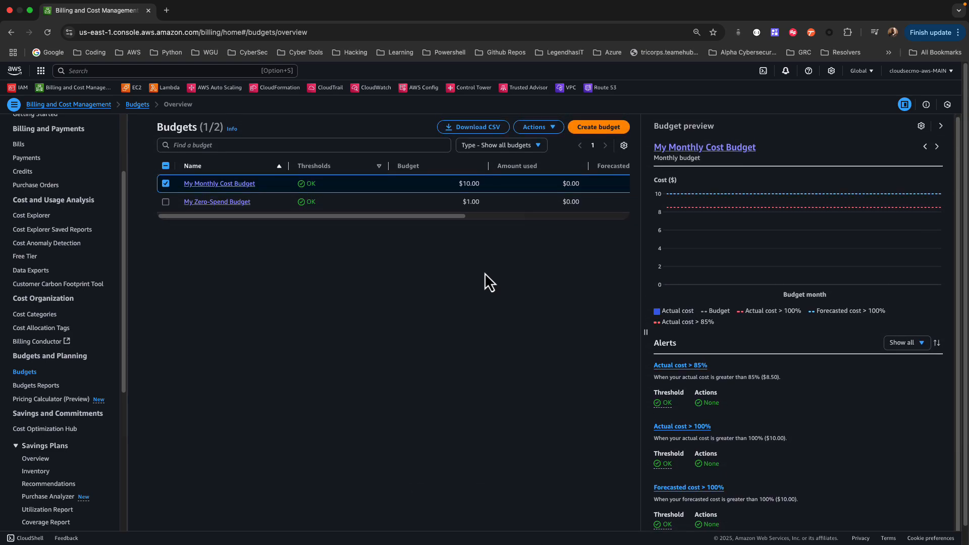
{"action": "scroll", "coordinate": [484, 273], "scroll_direction": "down", "scroll_amount": 1}
{"action": "scroll", "coordinate": [485, 274], "scroll_direction": "up", "scroll_amount": 1}
{"action": "scroll", "coordinate": [484, 273], "scroll_direction": "down", "scroll_amount": 1}
{"action": "scroll", "coordinate": [485, 272], "scroll_direction": "up", "scroll_amount": 1}
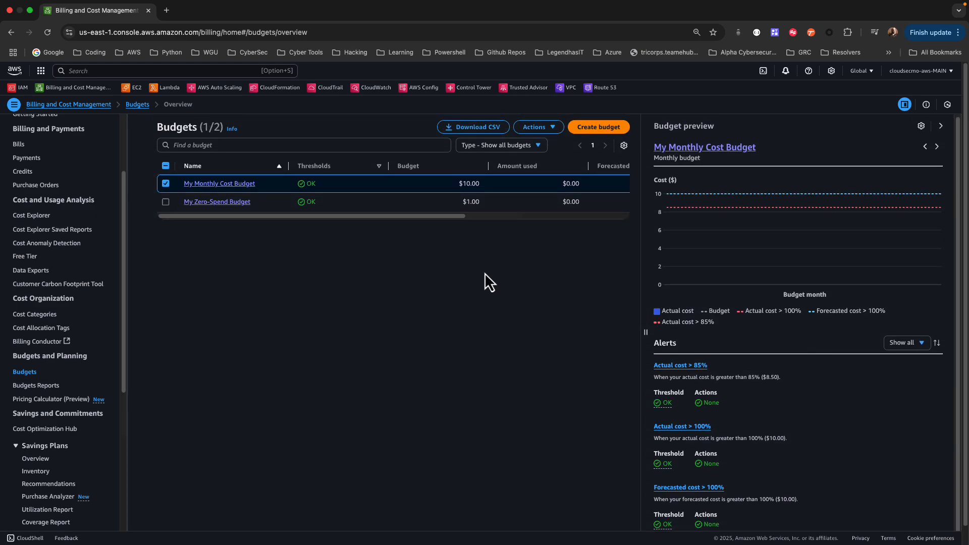